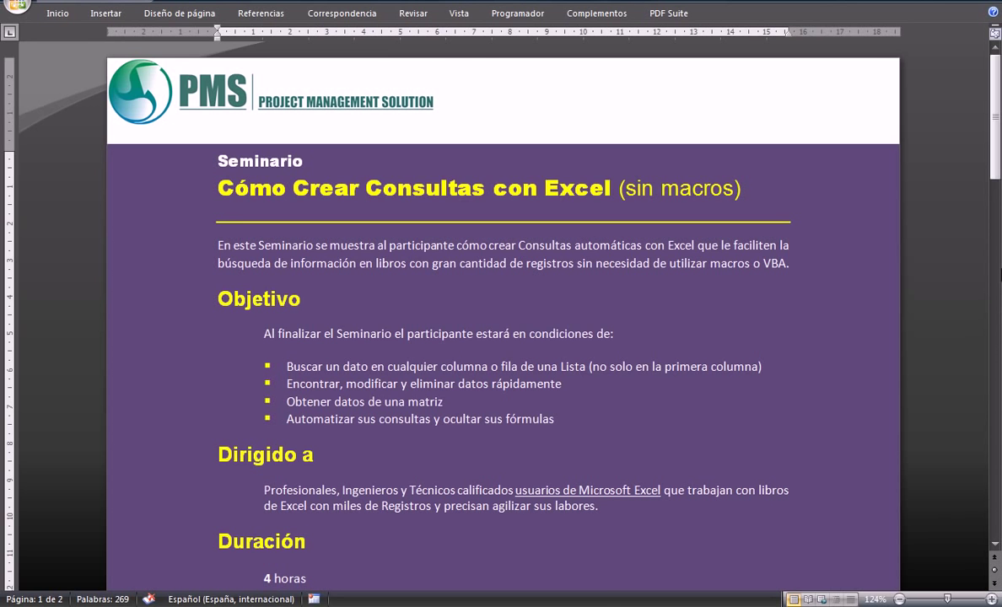
- Scroll the Word seminar flyer down to its Temario and Beneficios sections
{"action": "left_click_drag", "start_coordinate": [993, 145], "coordinate": [1000, 226]}
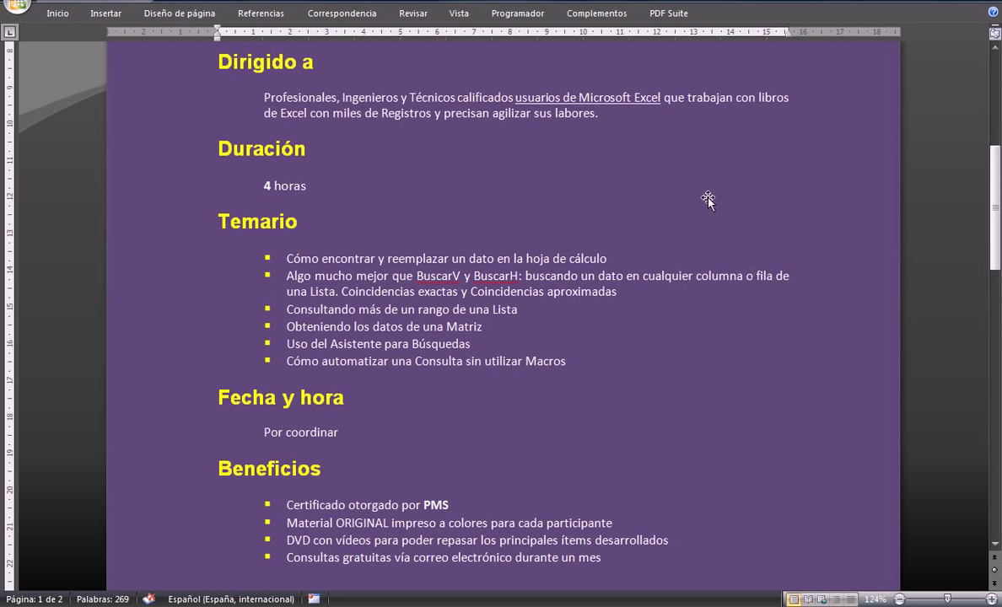
{"action": "left_click_drag", "start_coordinate": [994, 207], "coordinate": [994, 372]}
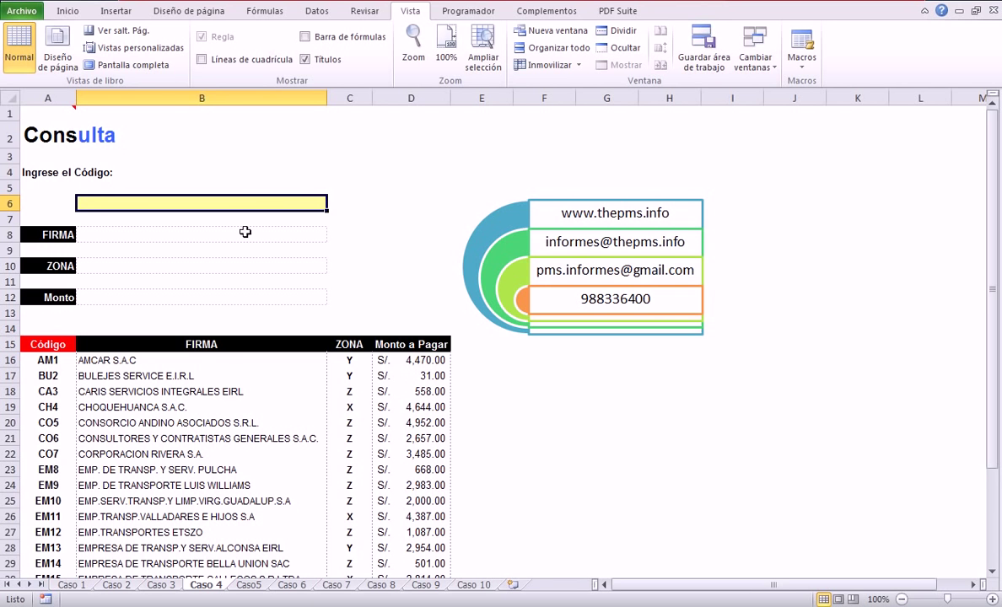
- Look up codes CH4, EM9 and EM15 from B6's dropdown, then move to the Caso5 sheet
{"action": "left_click", "coordinate": [279, 202]}
{"action": "left_click", "coordinate": [335, 205]}
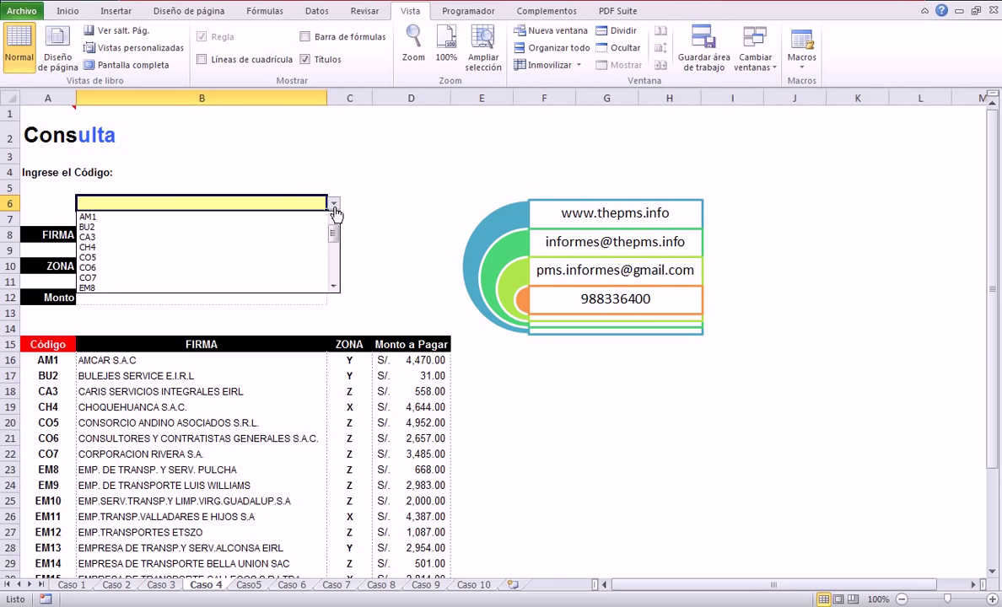
{"action": "left_click", "coordinate": [279, 252]}
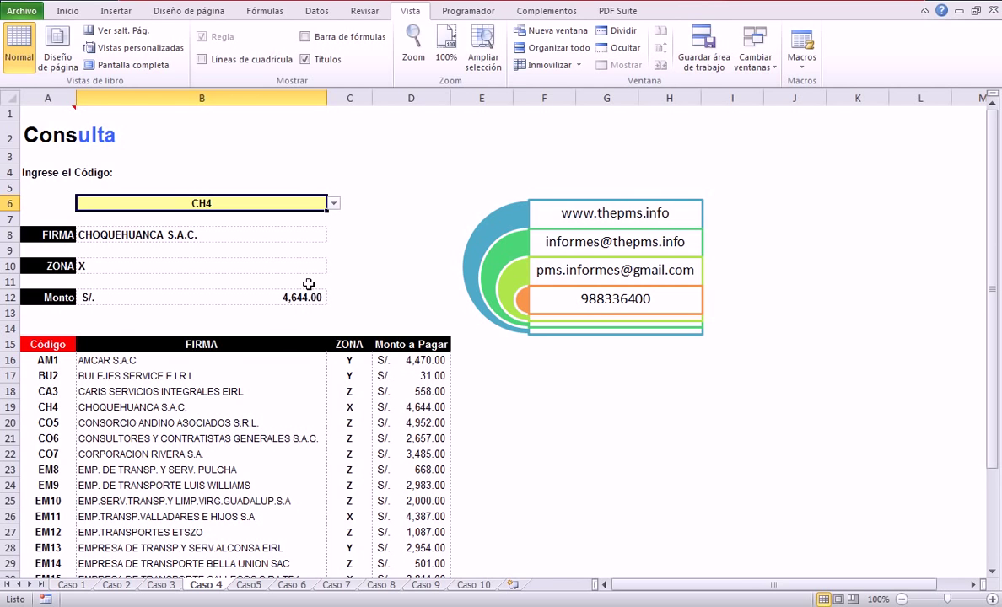
{"action": "left_click", "coordinate": [333, 204]}
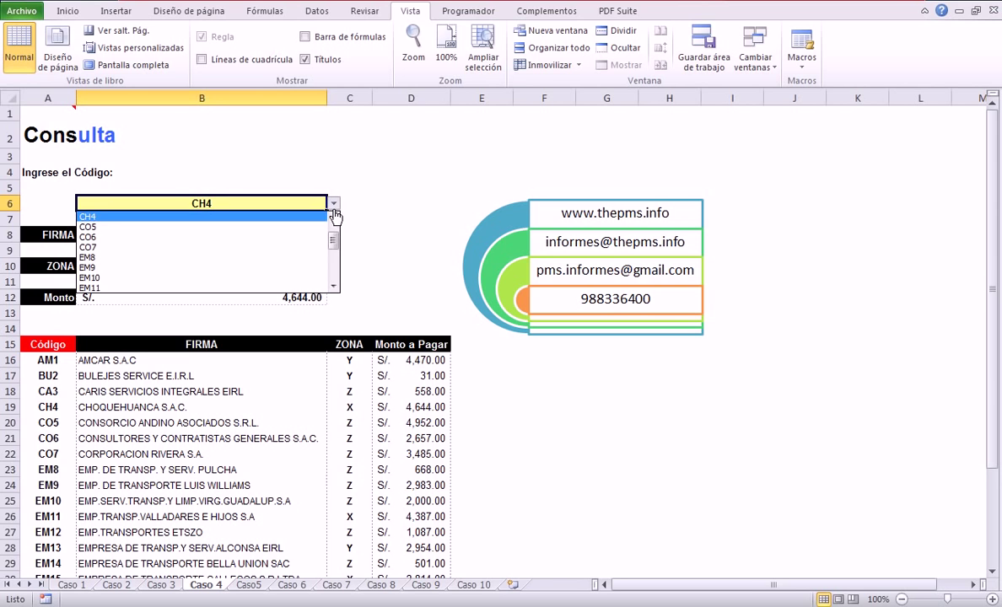
{"action": "left_click", "coordinate": [290, 268]}
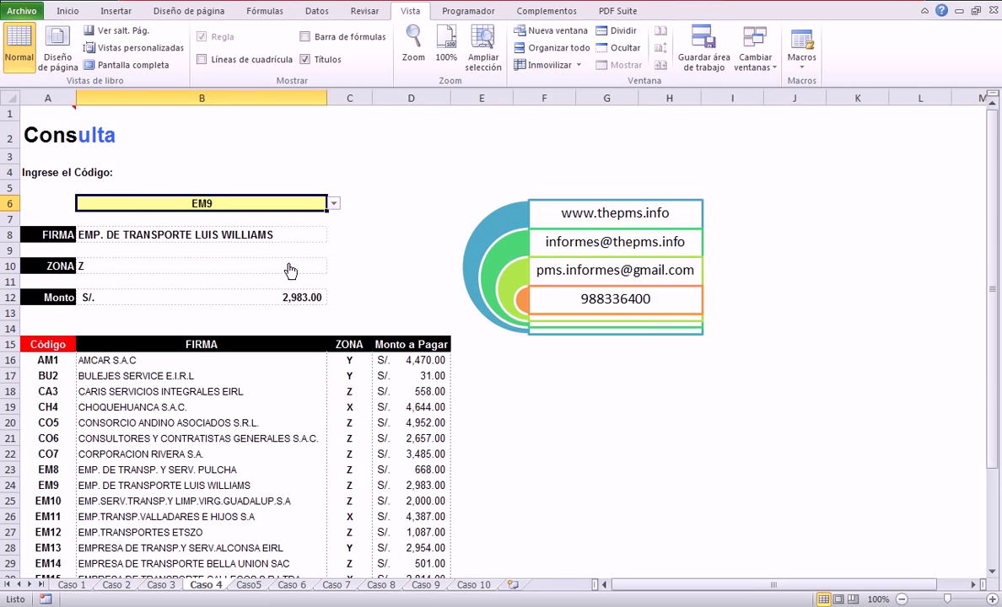
{"action": "left_click", "coordinate": [335, 204]}
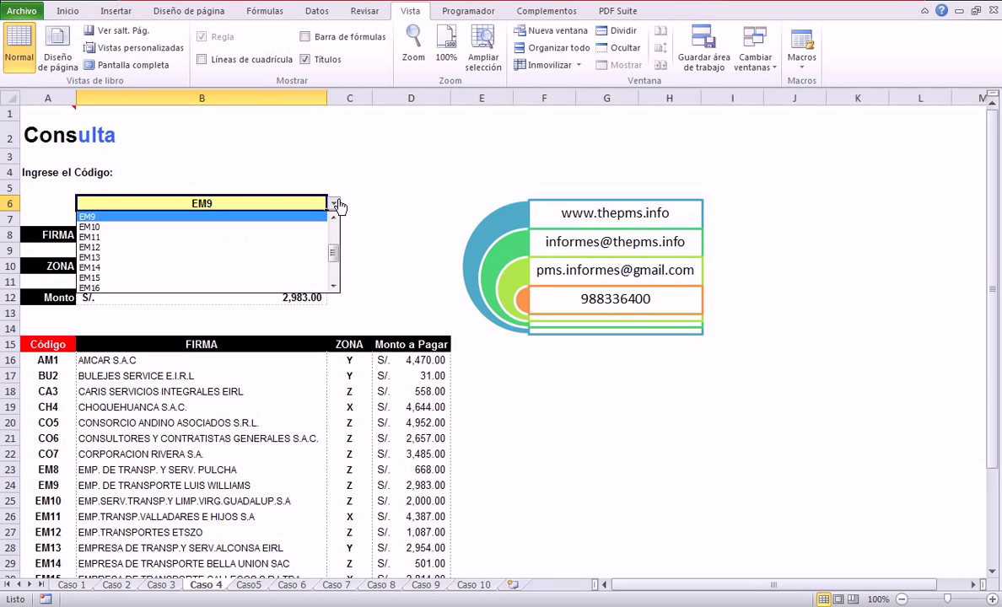
{"action": "left_click", "coordinate": [287, 278]}
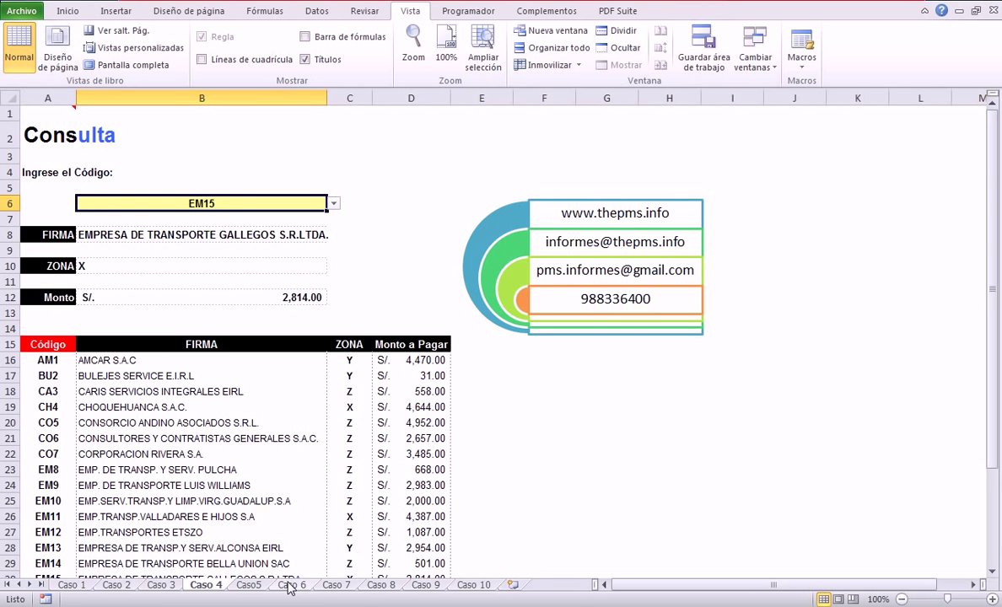
{"action": "key", "text": "ctrl+Page_Down"}
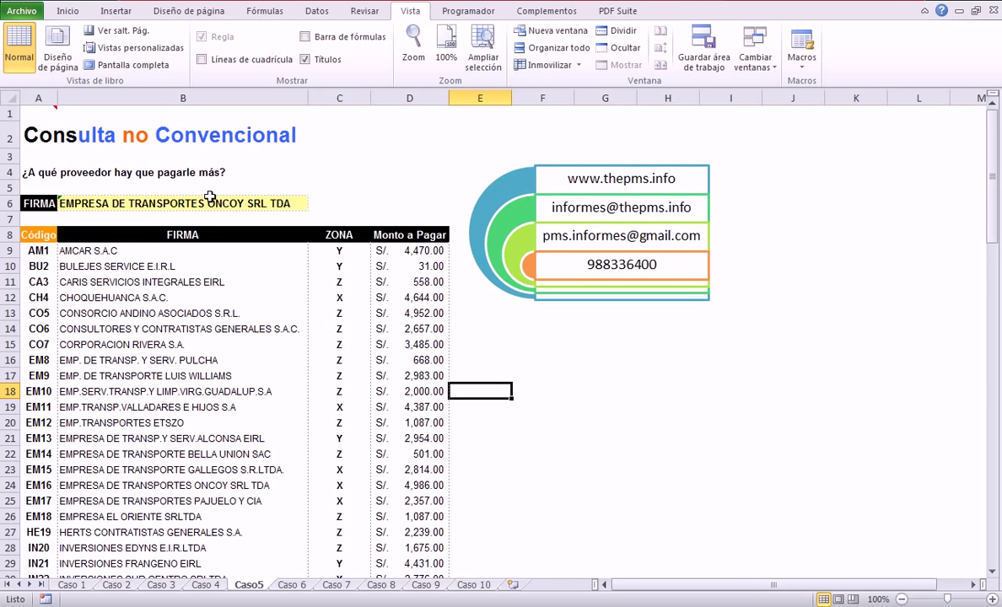
- Review cells on the Caso5 highest-payment sheet, then go to the Caso 6 Comisiones sheet
{"action": "left_click", "coordinate": [310, 185]}
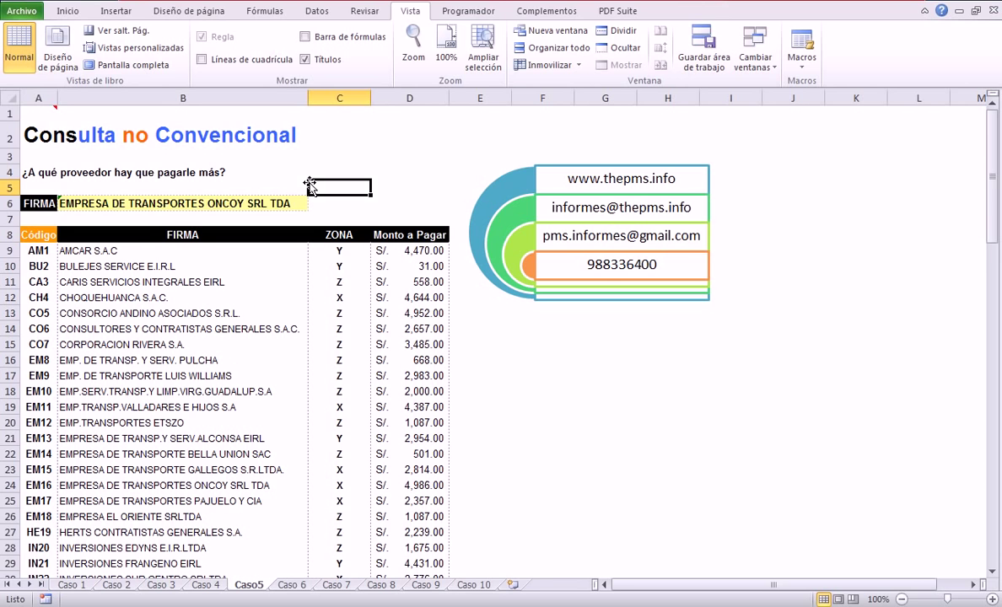
{"action": "left_click", "coordinate": [259, 168]}
{"action": "left_click", "coordinate": [334, 145]}
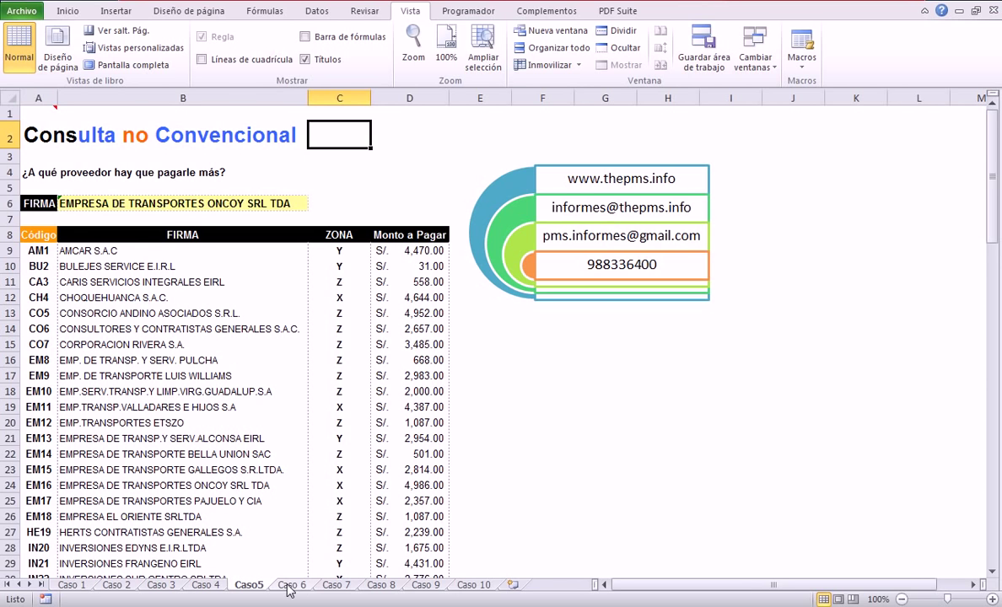
{"action": "left_click", "coordinate": [291, 586]}
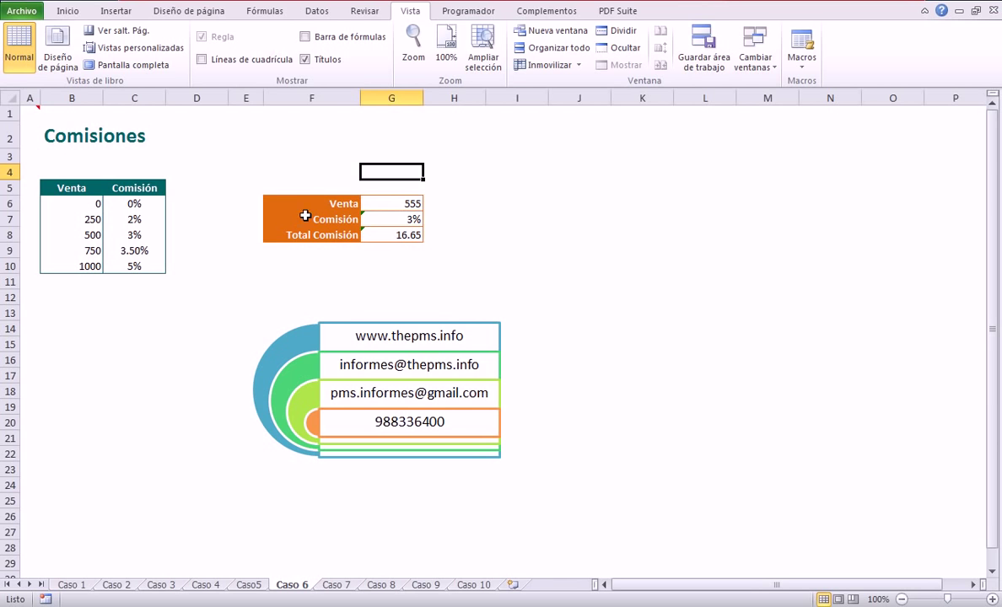
- Change the Venta in G6 to 231, then to 466, yielding a 2% commission of 9.32
{"action": "left_click", "coordinate": [392, 205]}
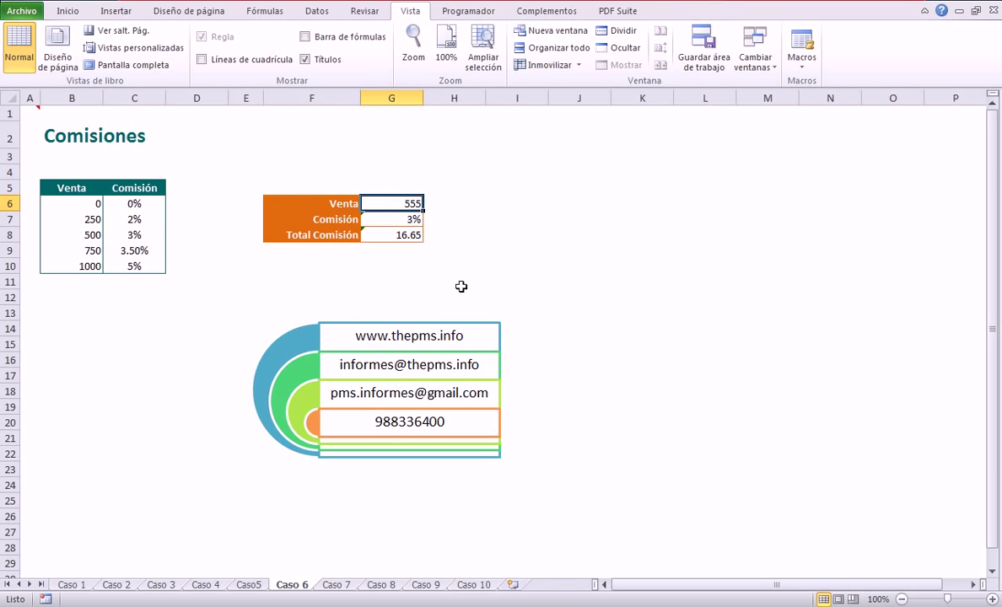
{"action": "type", "text": "231"}
{"action": "key", "text": "Return"}
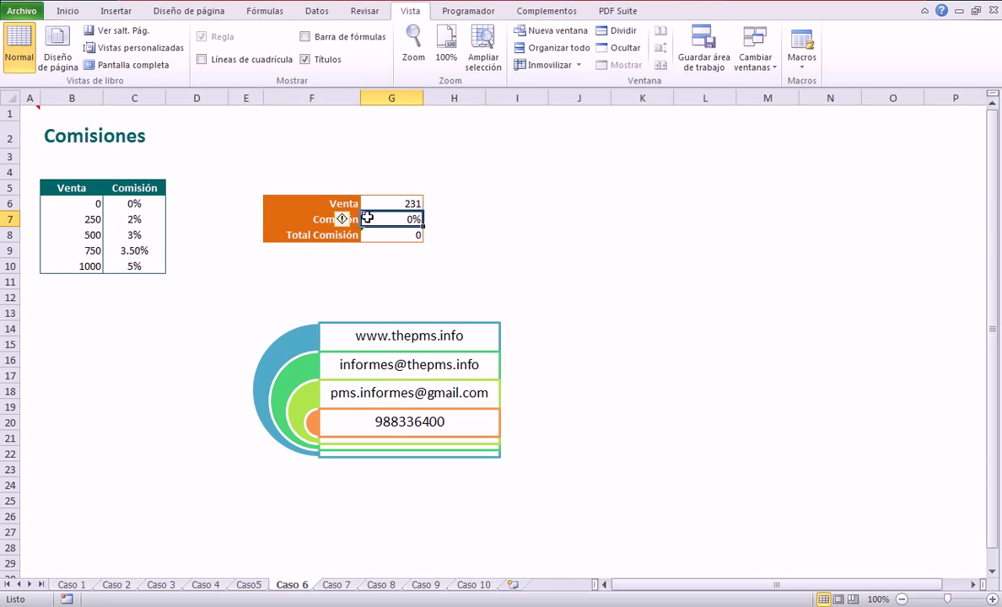
{"action": "left_click", "coordinate": [397, 207]}
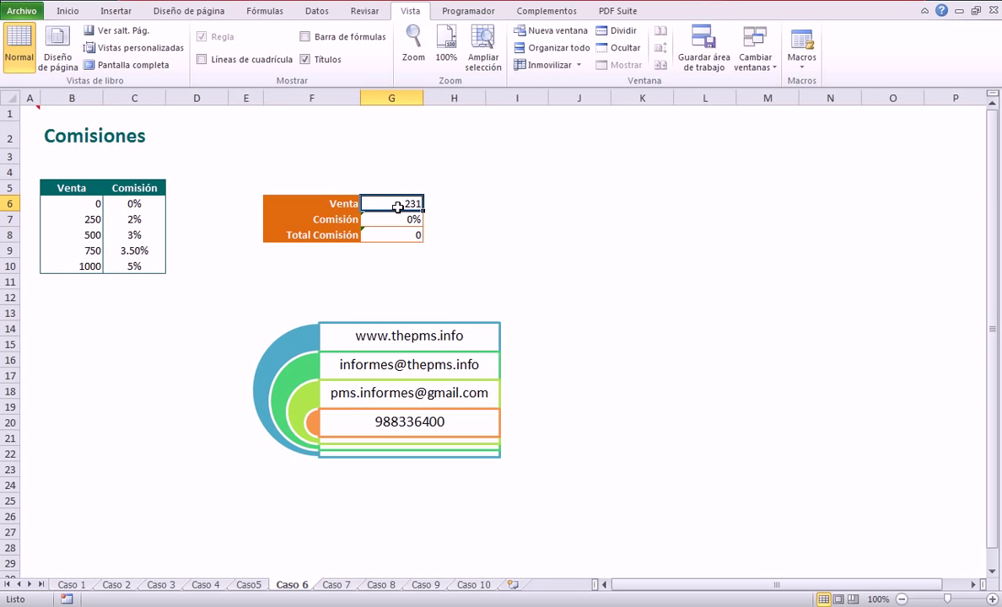
{"action": "type", "text": "466"}
{"action": "key", "text": "Return"}
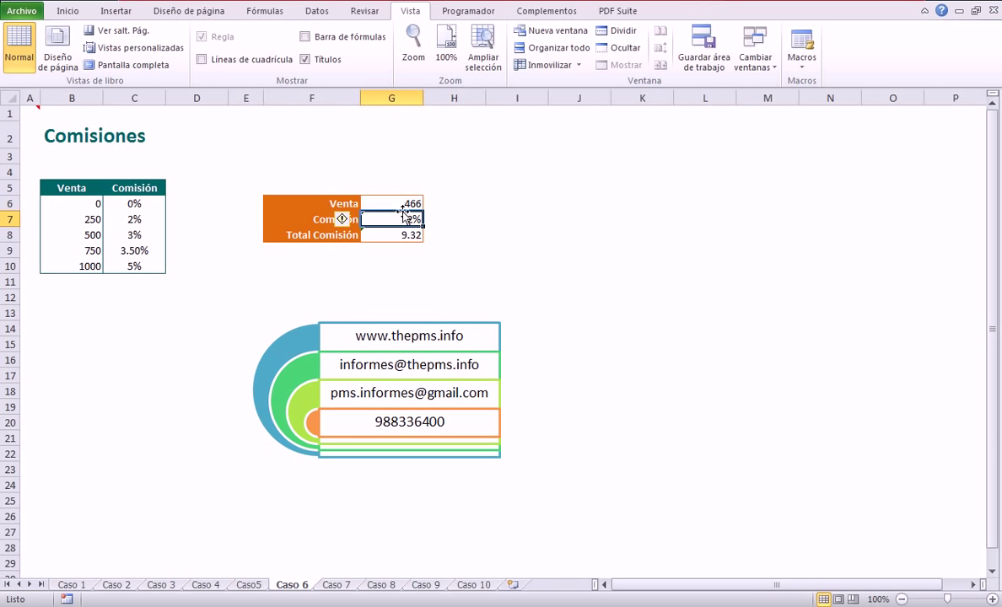
- Check the Venta result of 466, then switch to the Caso 3 sheet
{"action": "left_click", "coordinate": [384, 263]}
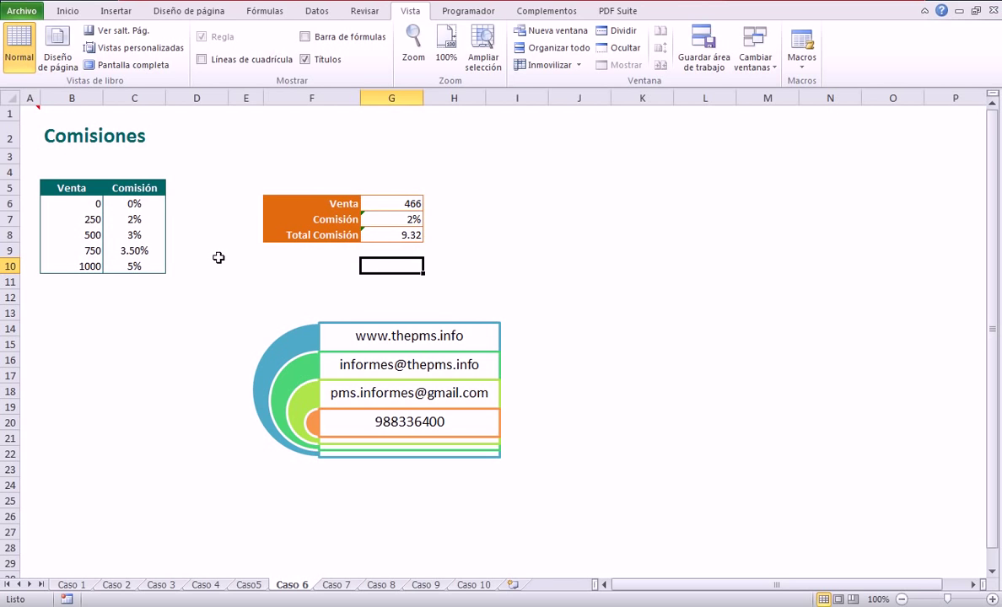
{"action": "left_click", "coordinate": [403, 206]}
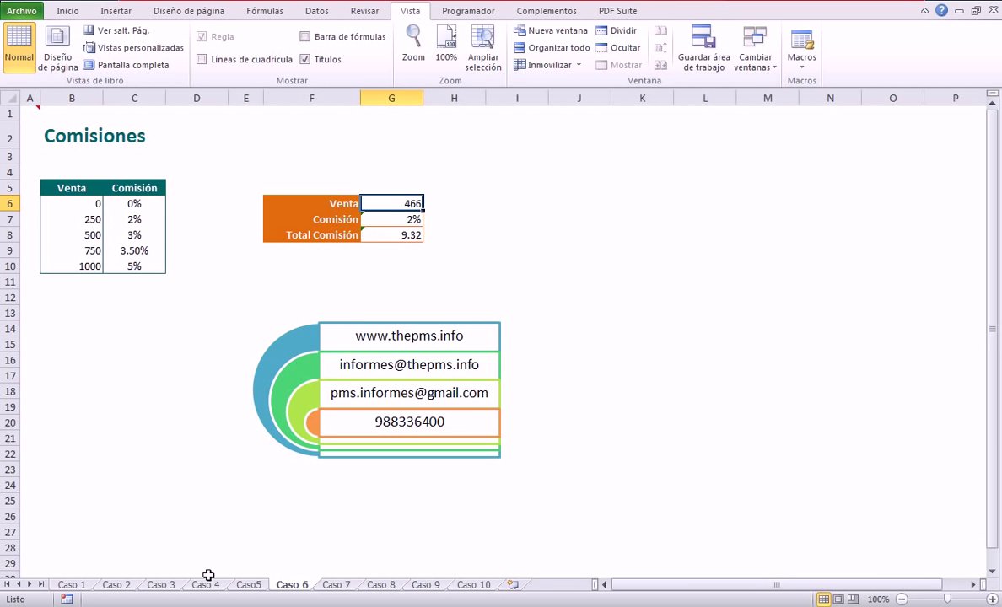
{"action": "left_click", "coordinate": [172, 587]}
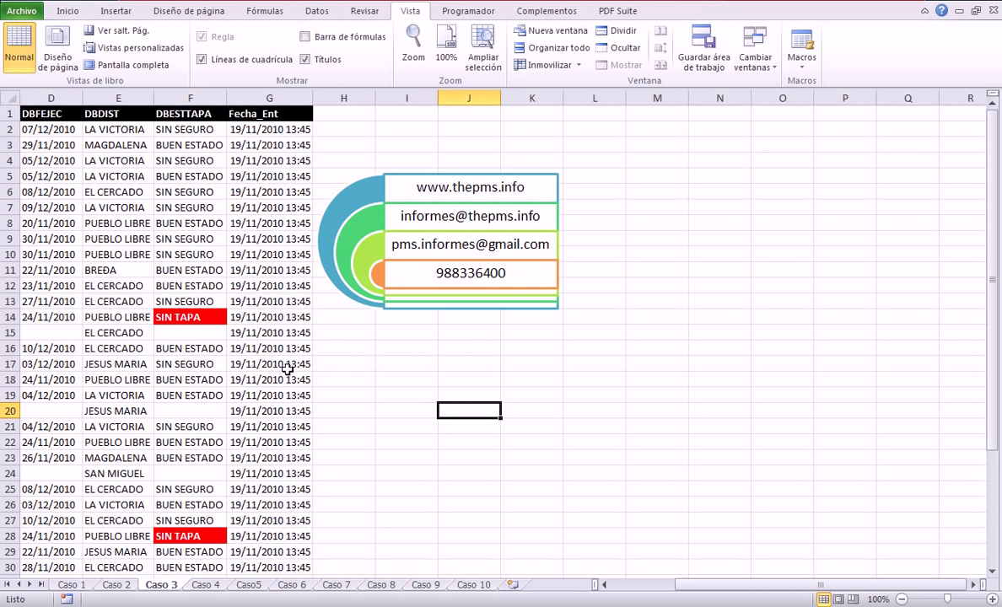